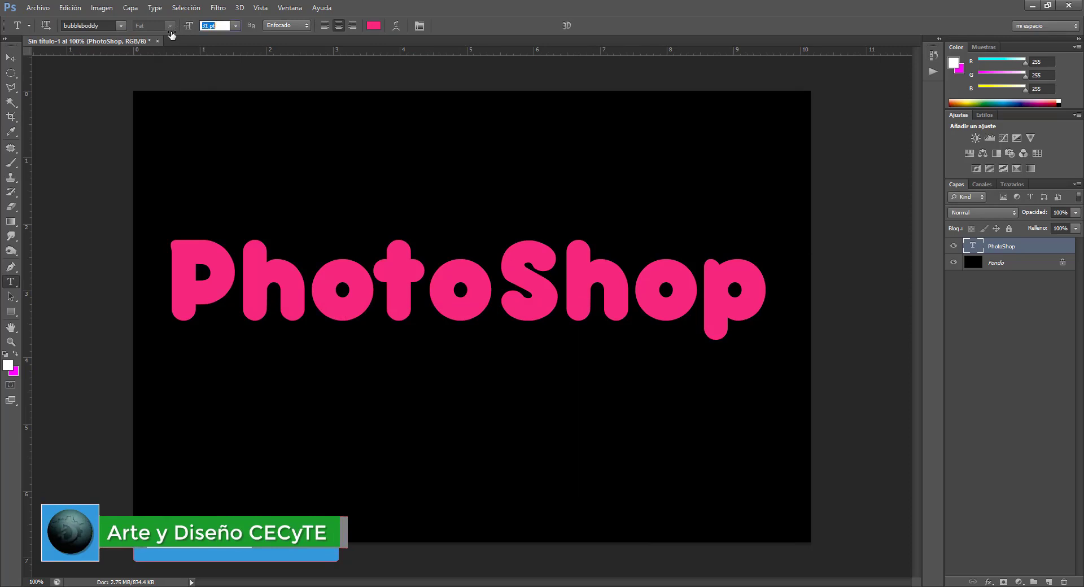
# Step: Set the font size of the PhotoShop text to 55 pt
pyautogui.write('31')
pyautogui.press('Return')
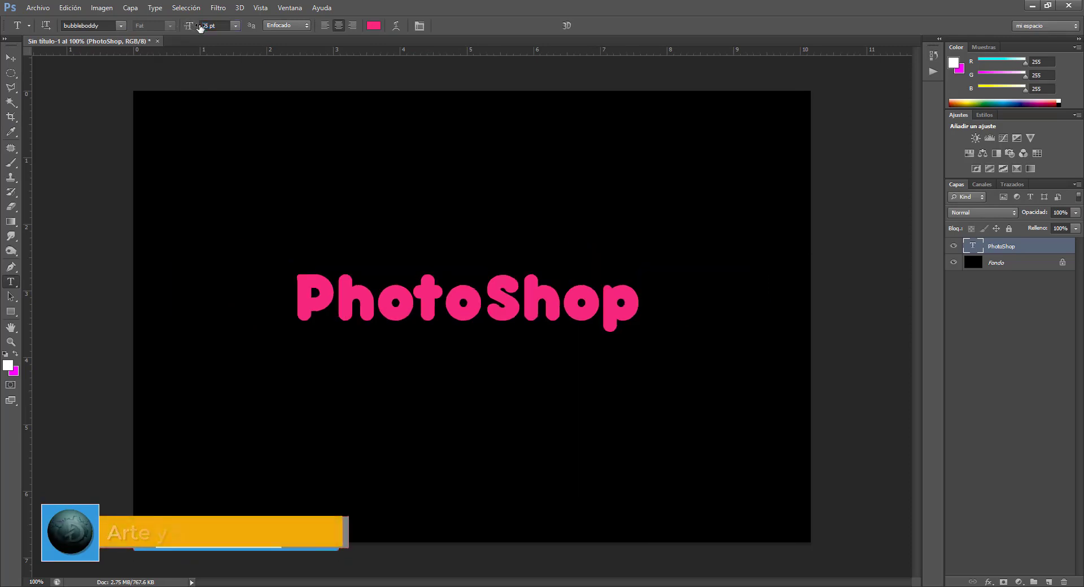
pyautogui.write('55')
pyautogui.press('Return')
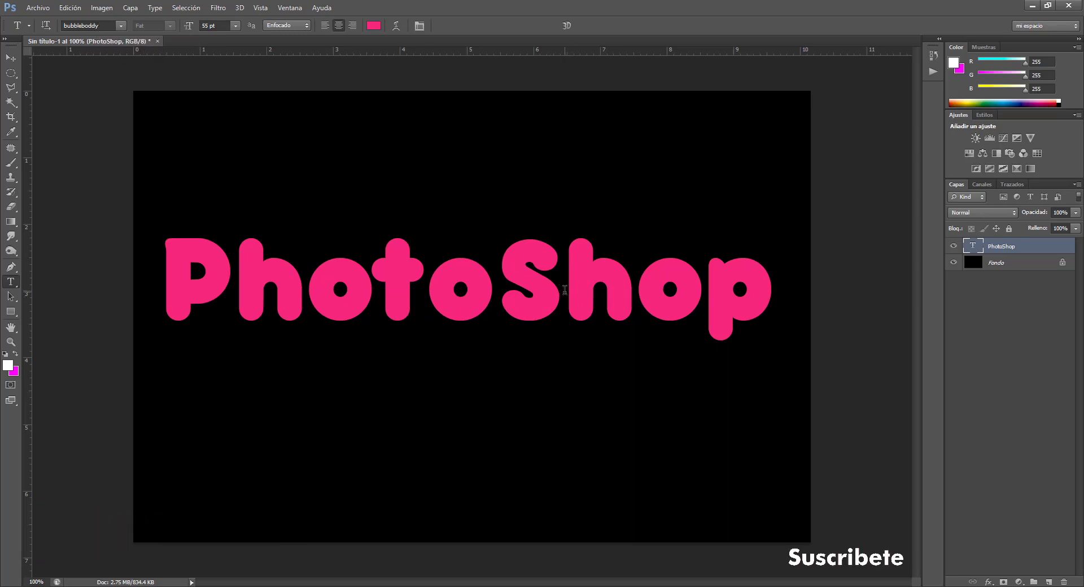
# Step: Replace the capital S in the text with a lowercase s so that it reads Photoshop
pyautogui.click(564, 290)
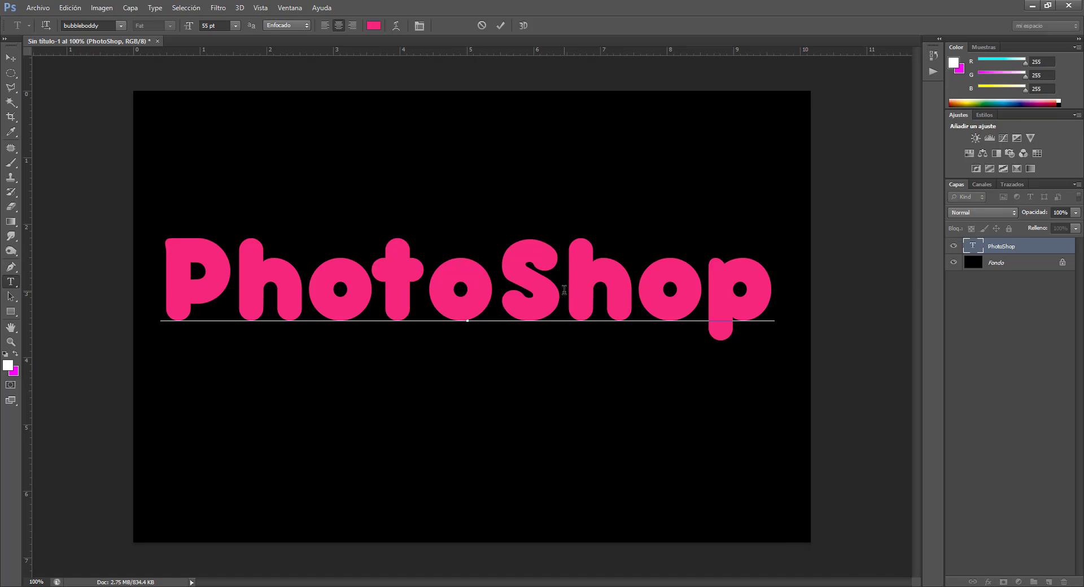
pyautogui.press('BackSpace')
pyautogui.write('s')
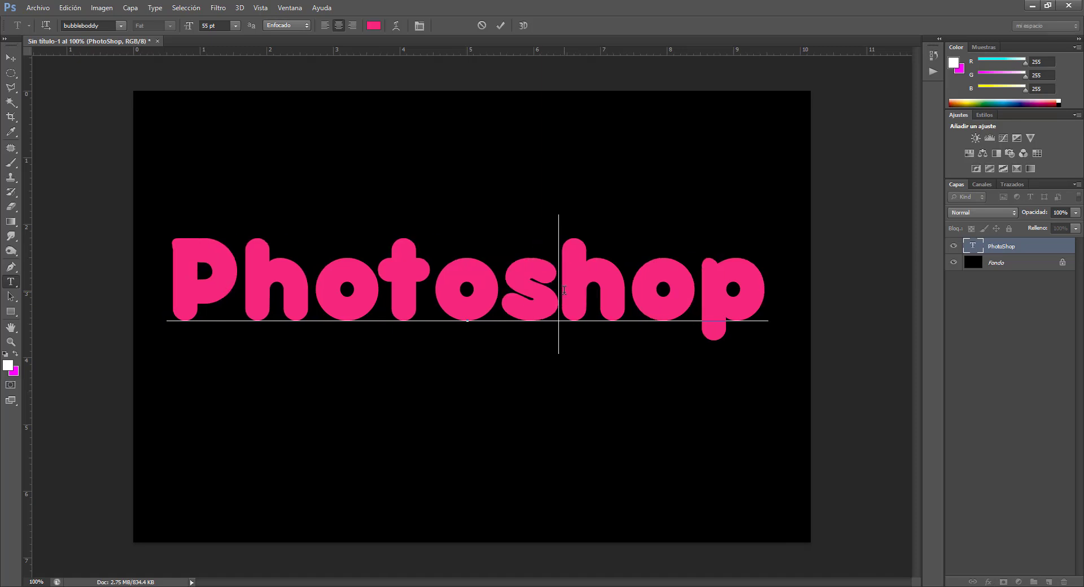
pyautogui.click(501, 25)
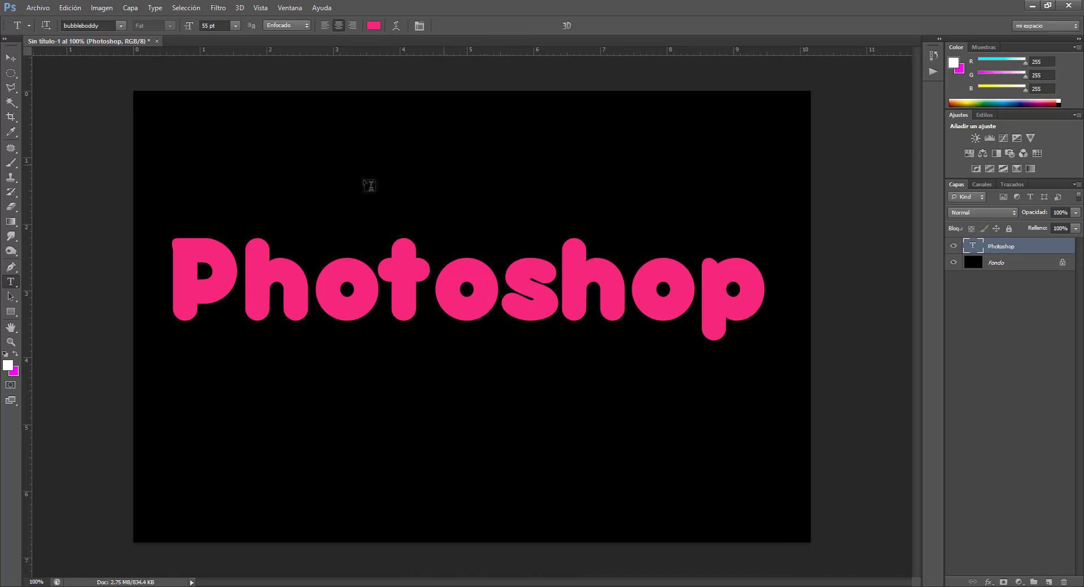
# Step: Move the Photoshop text slightly down toward the canvas centre and rename its layer Capa 1
pyautogui.click(10, 58)
pyautogui.moveTo(400, 302)
pyautogui.mouseDown()
pyautogui.moveTo(407, 187)
pyautogui.moveTo(402, 306)
pyautogui.mouseUp()
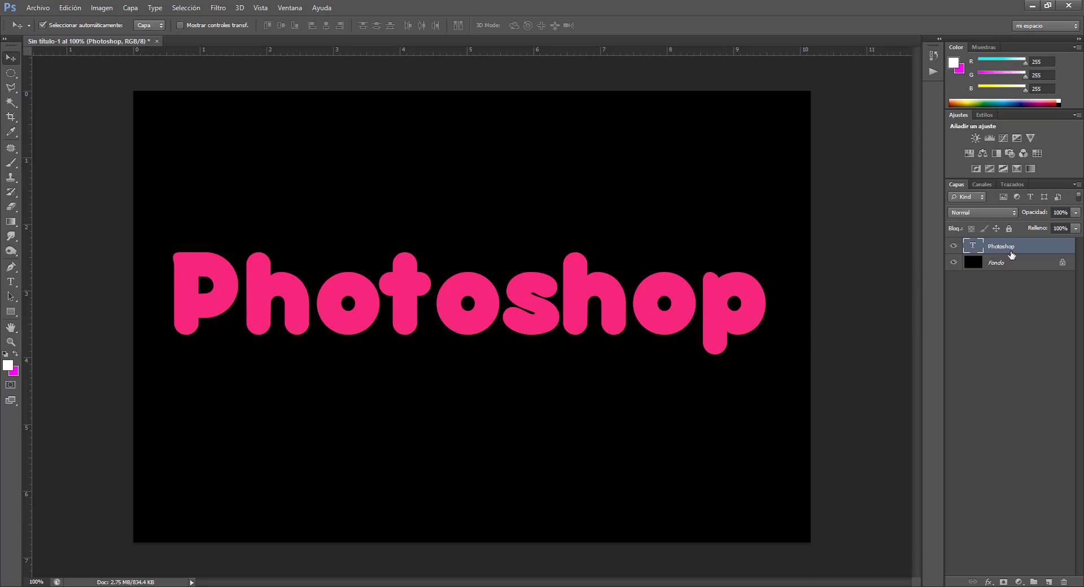
pyautogui.doubleClick(1011, 247)
pyautogui.write('capa 1')
pyautogui.press('Return')
pyautogui.click(1009, 214)
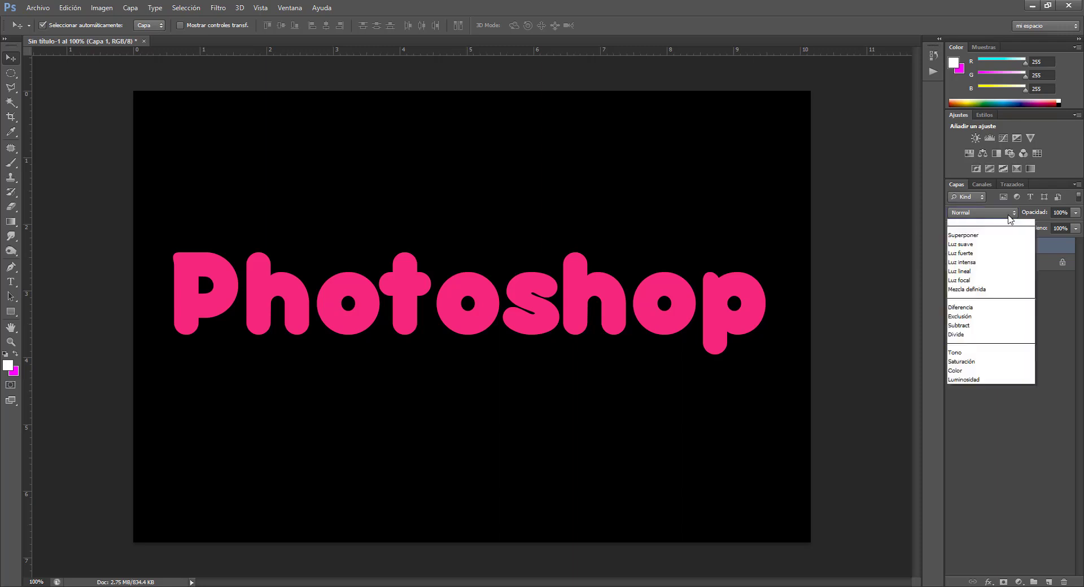
pyautogui.click(1009, 217)
pyautogui.press('1')
pyautogui.press('4')
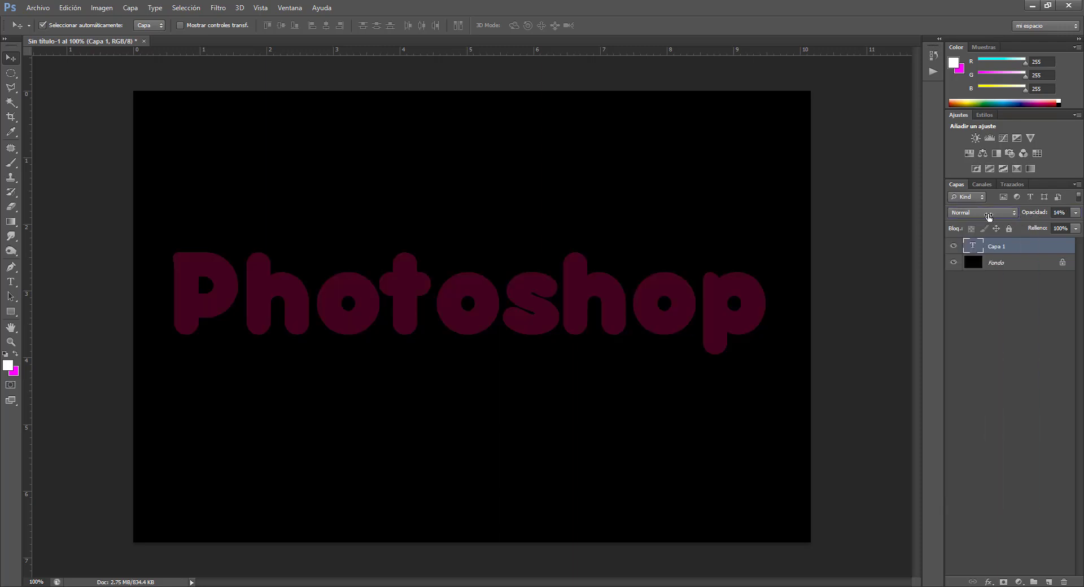
pyautogui.press('0')
pyautogui.hotkey('shift', '6')
pyautogui.hotkey('shift', '2')
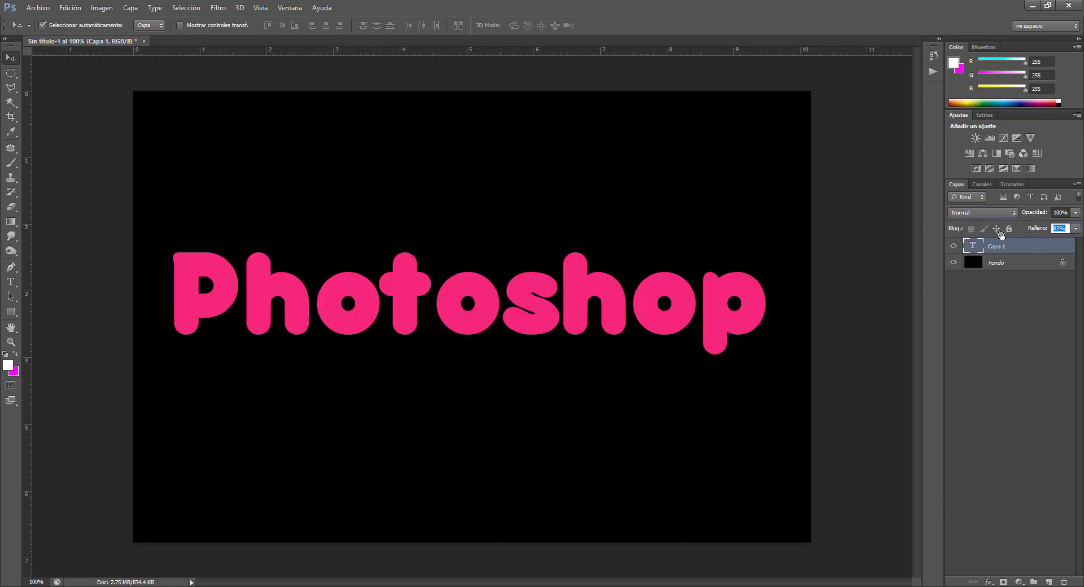
pyautogui.hotkey('shift', '2')
pyautogui.hotkey('shift', '4')
pyautogui.hotkey('shift', '0')
pyautogui.click(17, 223)
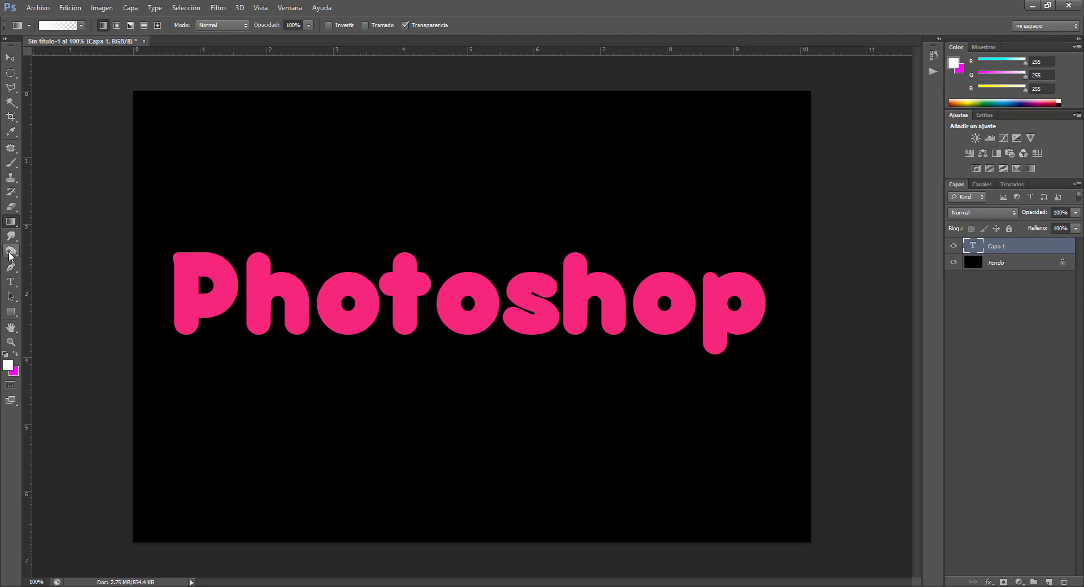
pyautogui.click(11, 163)
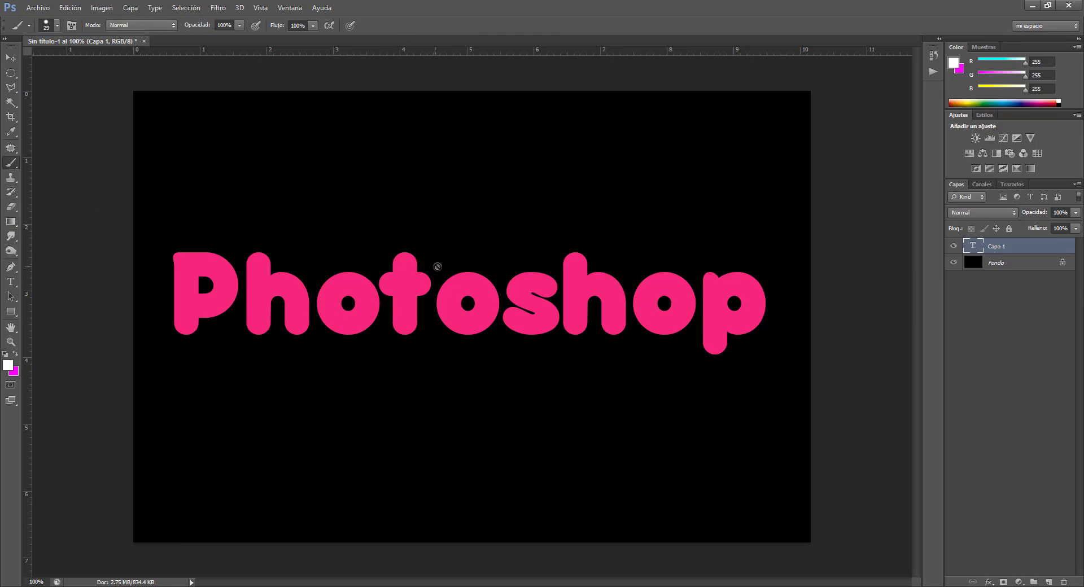
pyautogui.click(11, 251)
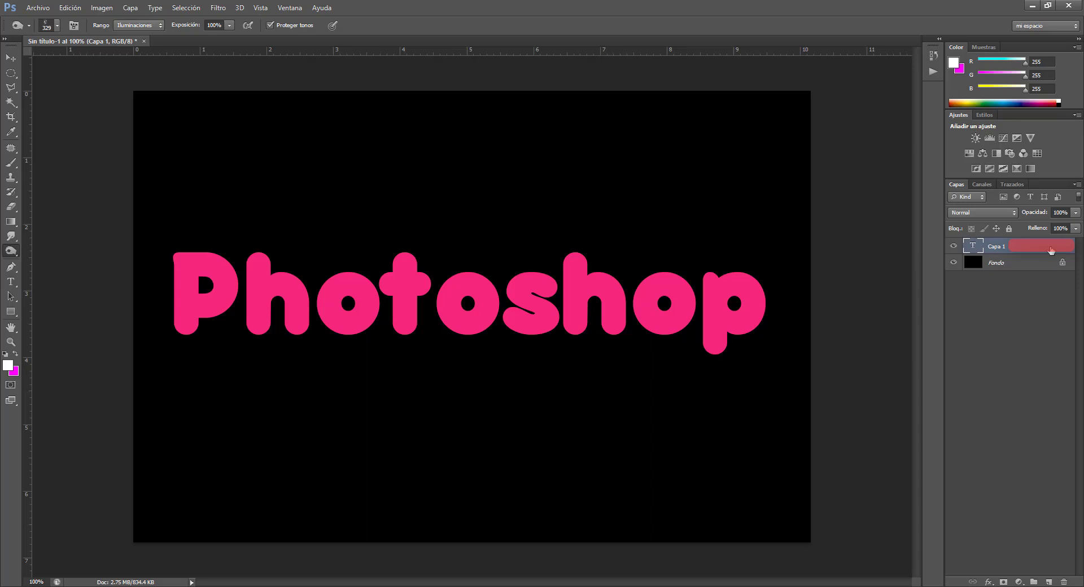
# Step: Rasterize the Capa 1 text layer
pyautogui.rightClick(1048, 248)
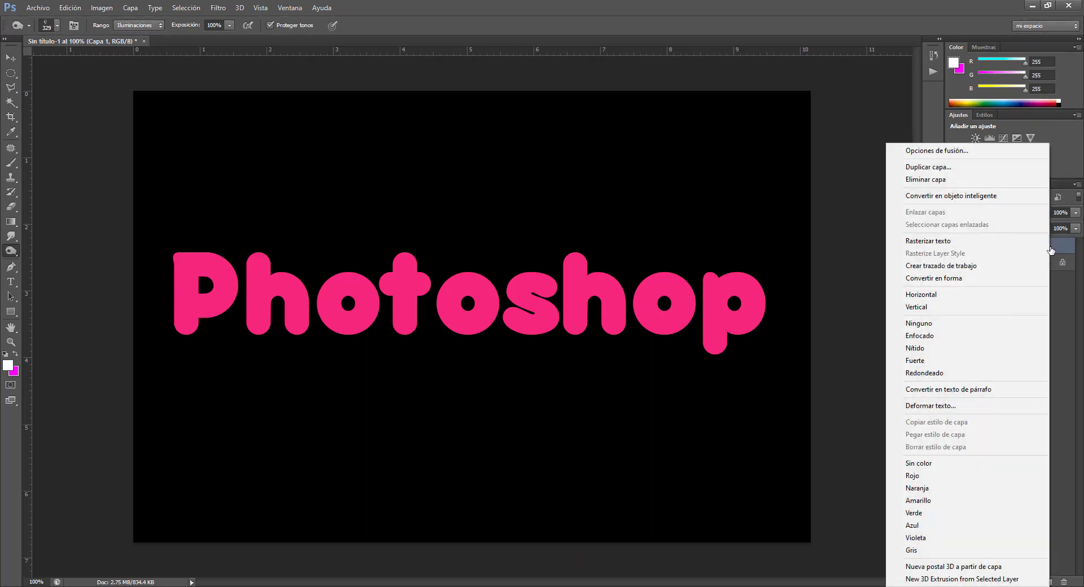
pyautogui.click(1003, 242)
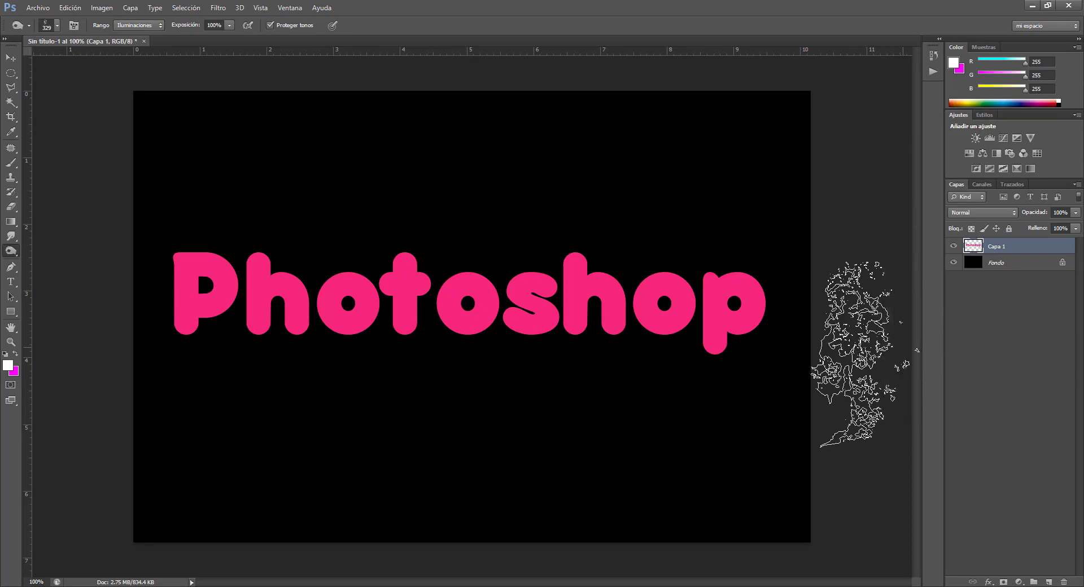
# Step: Try to recolour the rasterized lettering through the Type tool's text colour, picking a very dark maroon (R 40, G 19, B 29)
pyautogui.click(11, 282)
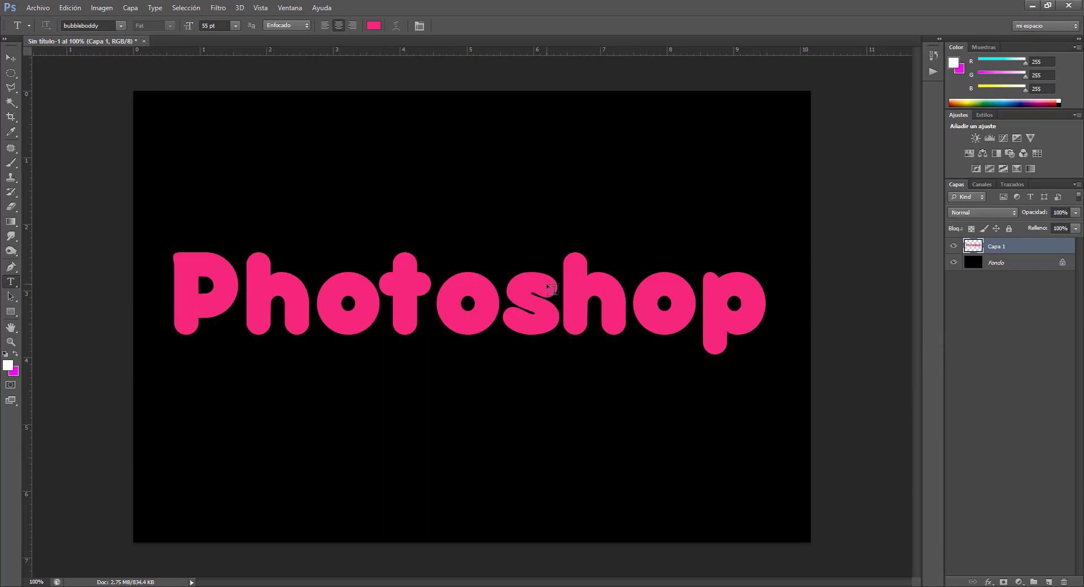
pyautogui.click(375, 26)
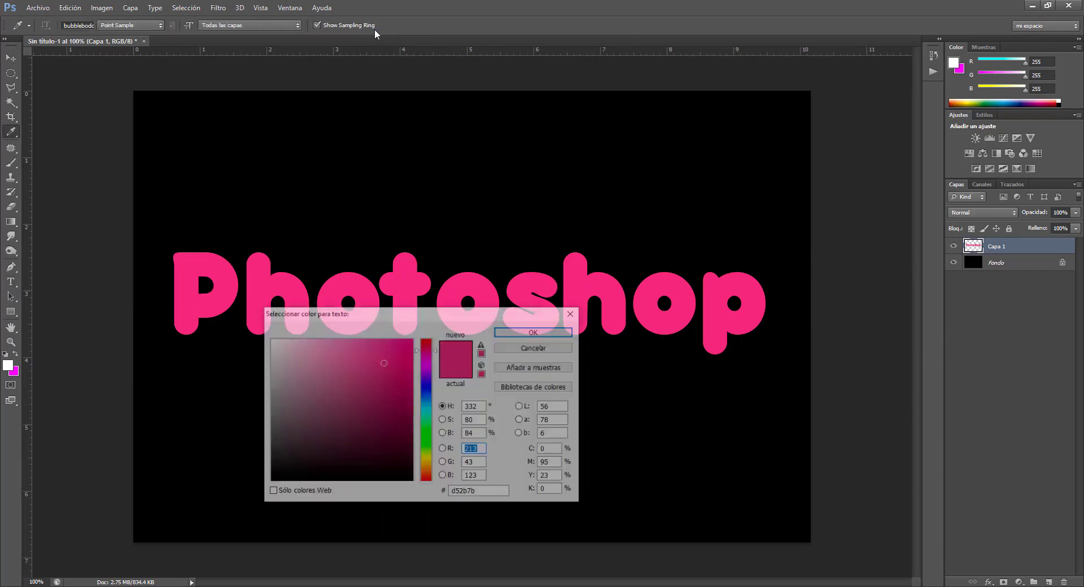
pyautogui.click(344, 457)
pyautogui.click(533, 333)
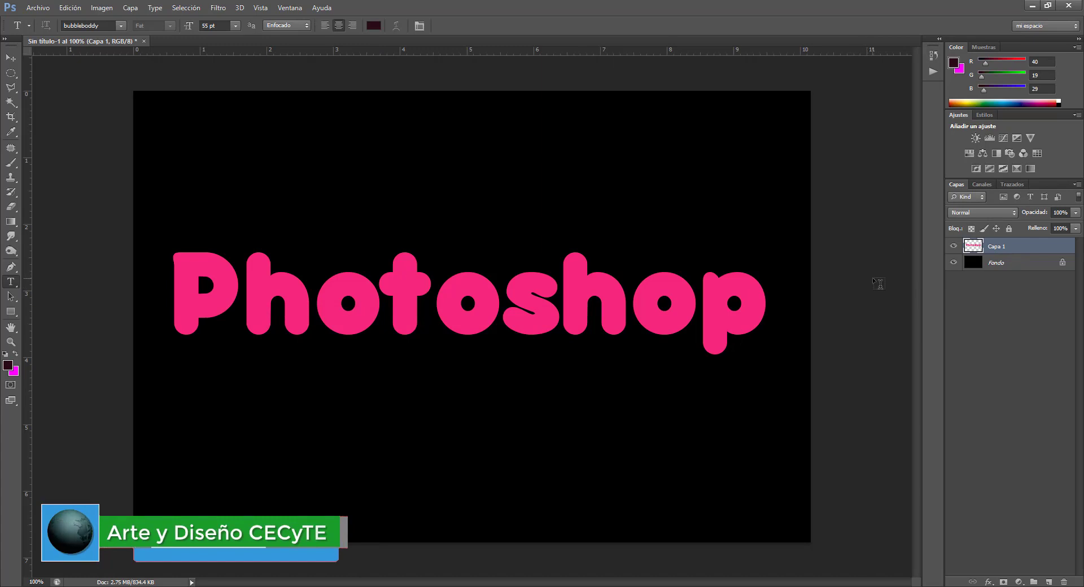
# Step: Hide the black Fondo layer to view the lettering on transparency, and show it again
pyautogui.click(954, 263)
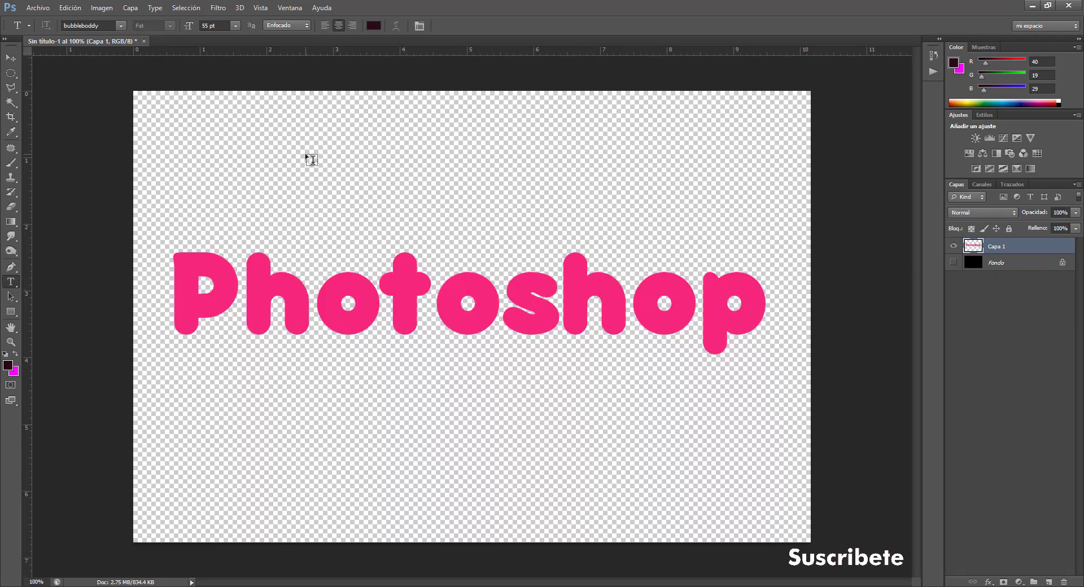
pyautogui.click(954, 262)
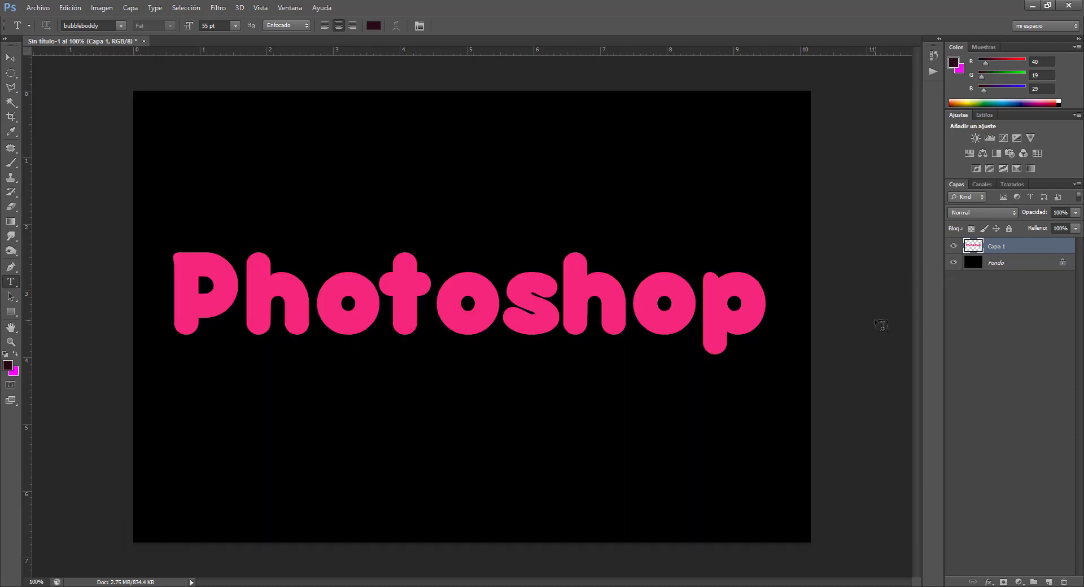
# Step: Select the outline of the Capa 1 lettering and subtract a wide ellipse so only the upper part of the letters stays selected
pyautogui.keyDown('ctrl'); pyautogui.click(971, 247); pyautogui.keyUp('ctrl')
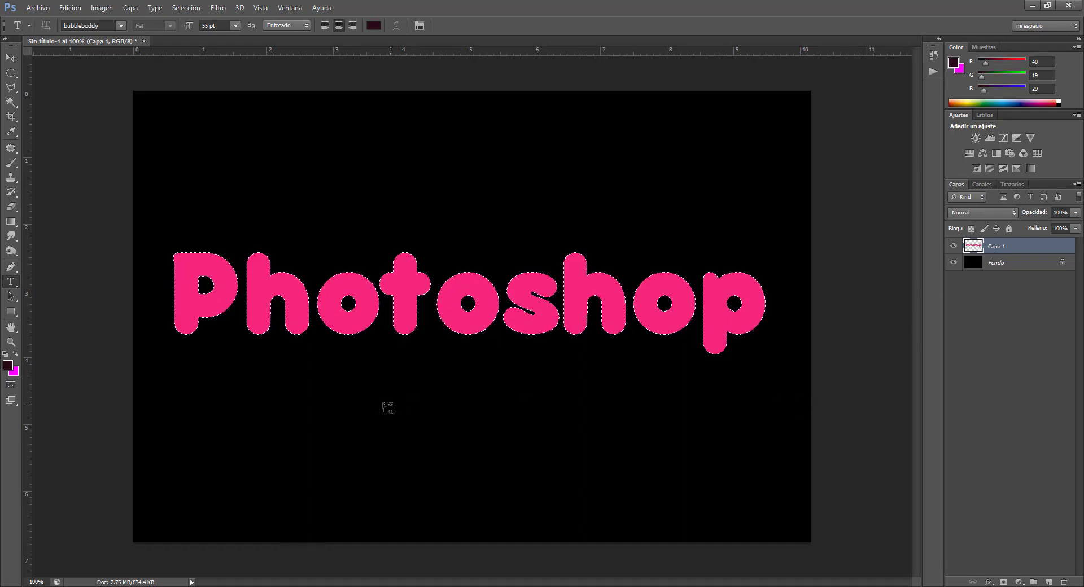
pyautogui.click(10, 73)
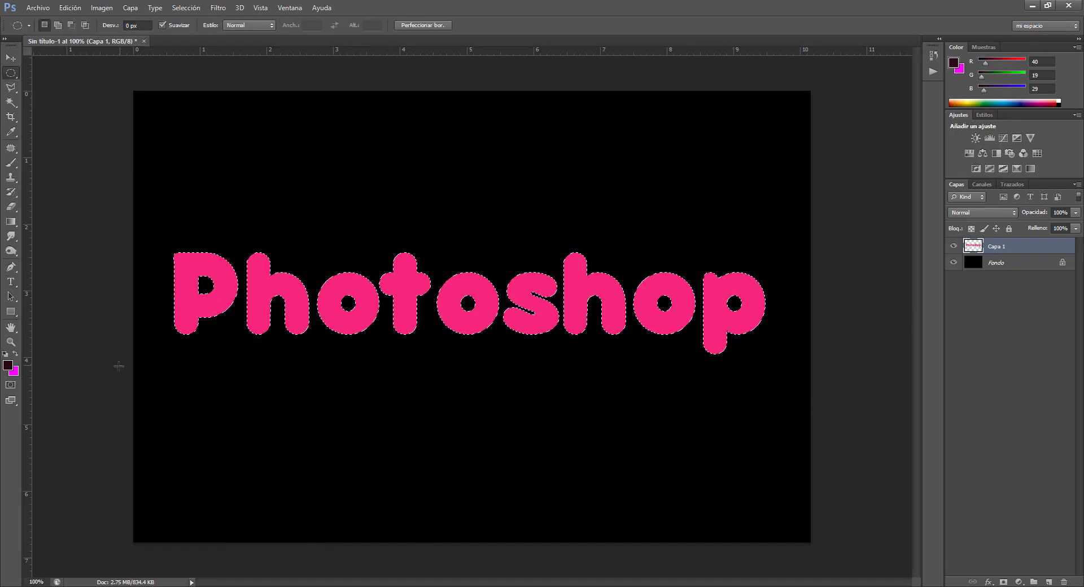
pyautogui.moveTo(111, 374); pyautogui.dragTo(805, 291)
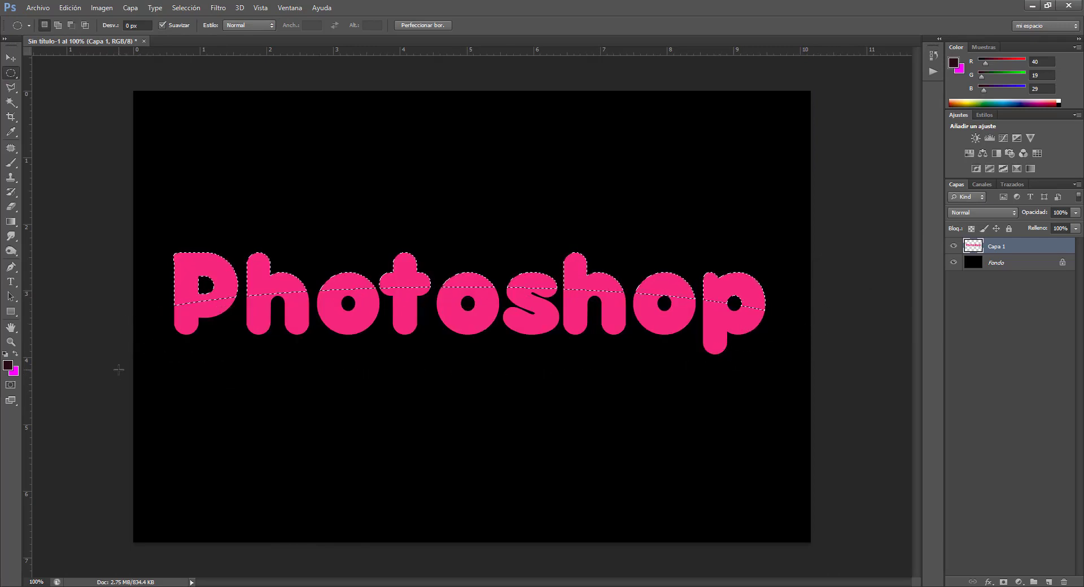
# Step: Make white the foreground colour and draw a white-to-transparent linear gradient downward over the selected upper part of the letters
pyautogui.press('d')
pyautogui.press('x')
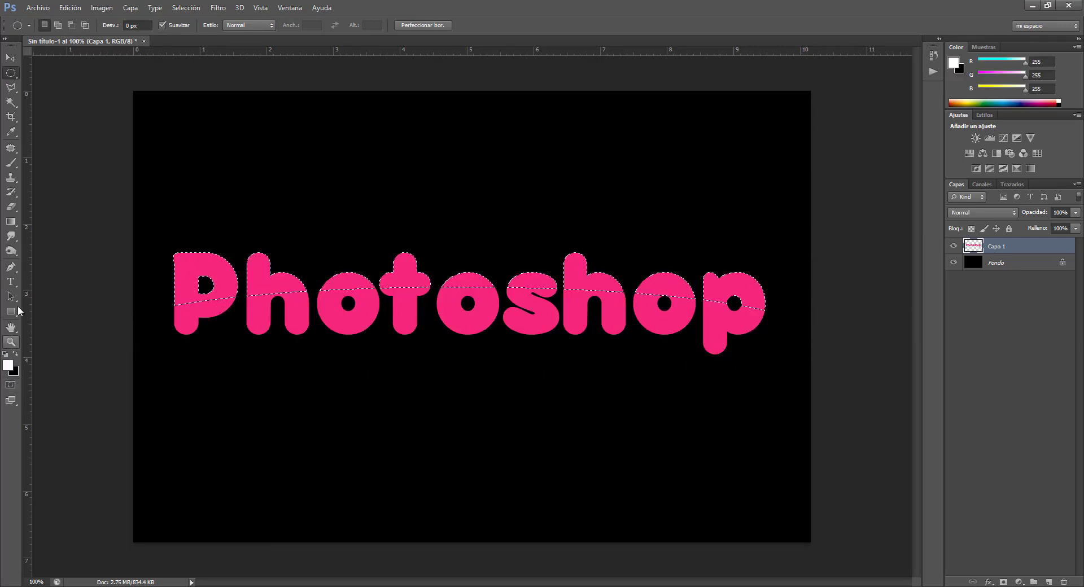
pyautogui.click(10, 221)
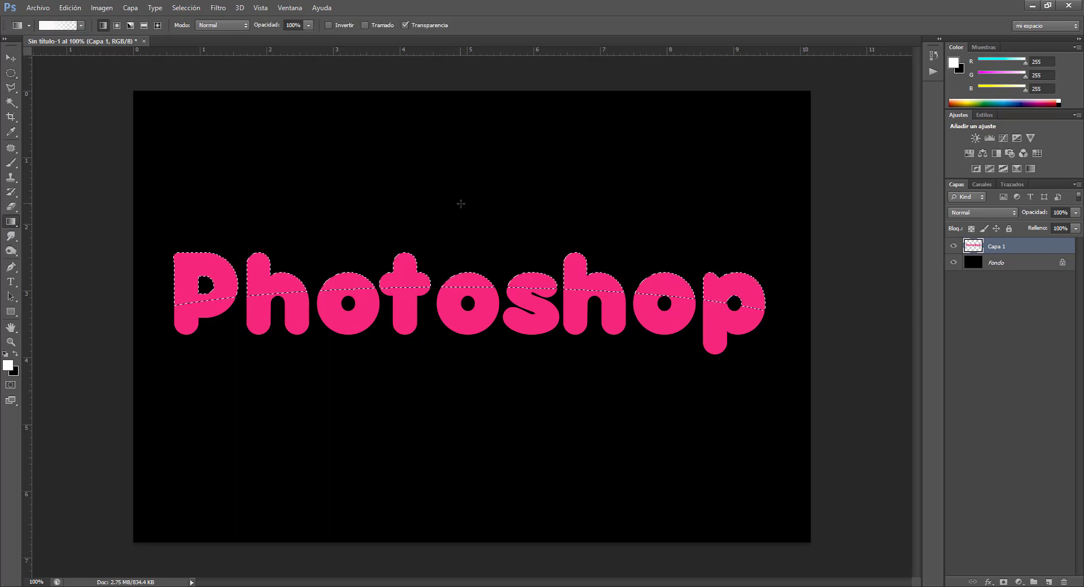
pyautogui.moveTo(465, 205); pyautogui.dragTo(463, 279)
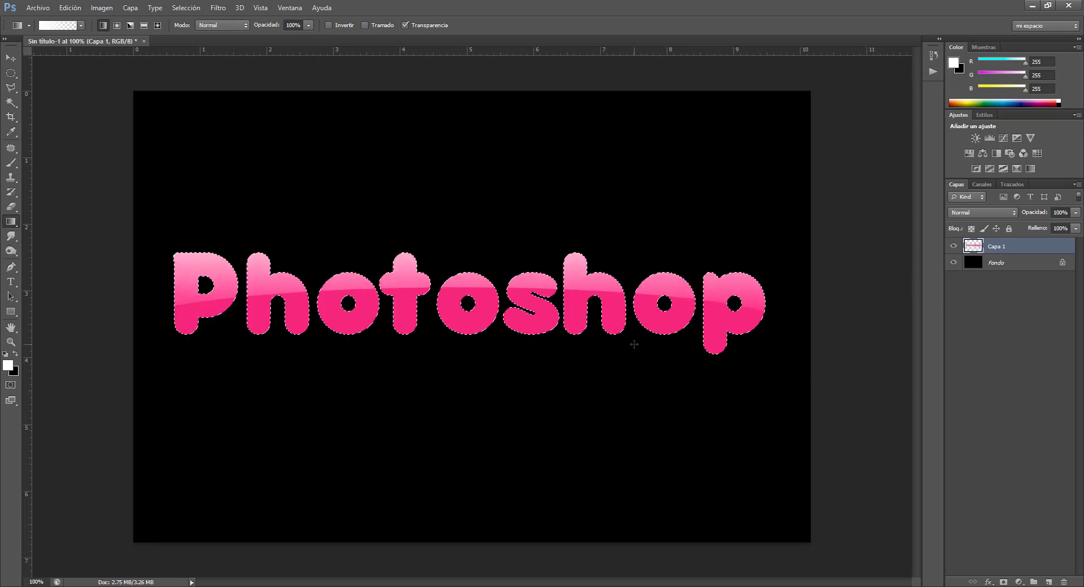
# Step: Darken the whole lettering with the Burn tool's 329 px textured brush, using the Iluminaciones range at 100% exposure
pyautogui.click(10, 251)
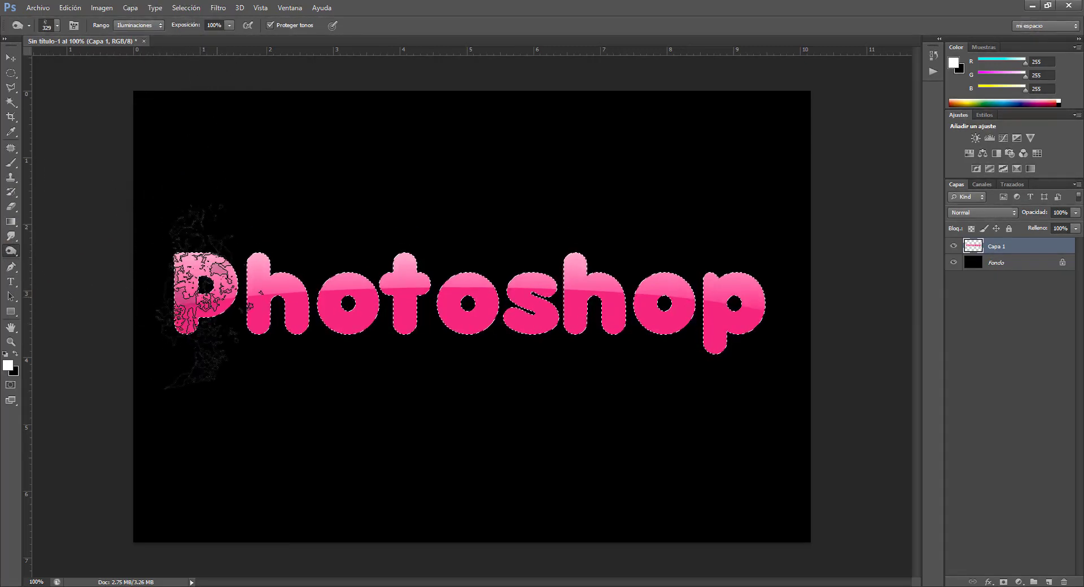
pyautogui.moveTo(202, 296)
pyautogui.mouseDown()
pyautogui.moveTo(613, 310)
pyautogui.moveTo(834, 459)
pyautogui.mouseUp()
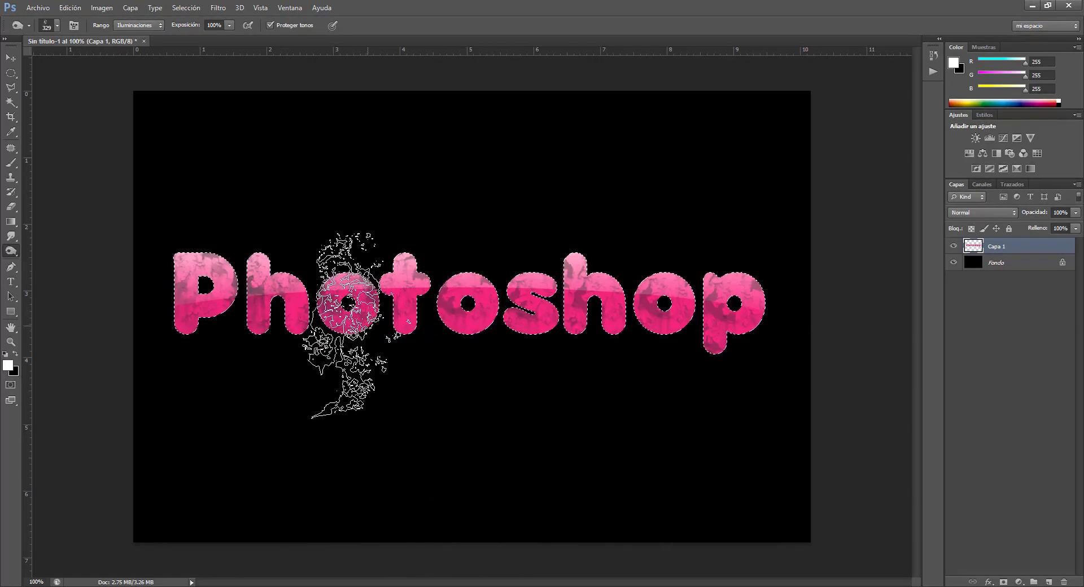
# Step: Erase irregular patches across all the letters with the 329 px textured Eraser brush and clear the selection
pyautogui.click(10, 205)
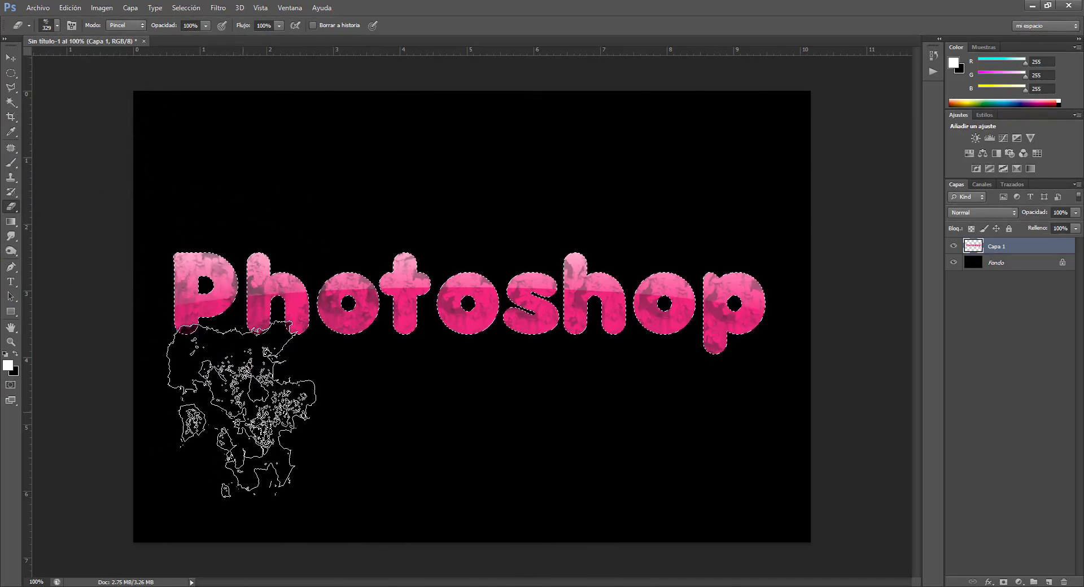
pyautogui.moveTo(241, 411)
pyautogui.mouseDown()
pyautogui.moveTo(520, 414)
pyautogui.moveTo(616, 402)
pyautogui.moveTo(720, 420)
pyautogui.moveTo(730, 408)
pyautogui.moveTo(741, 456)
pyautogui.mouseUp()
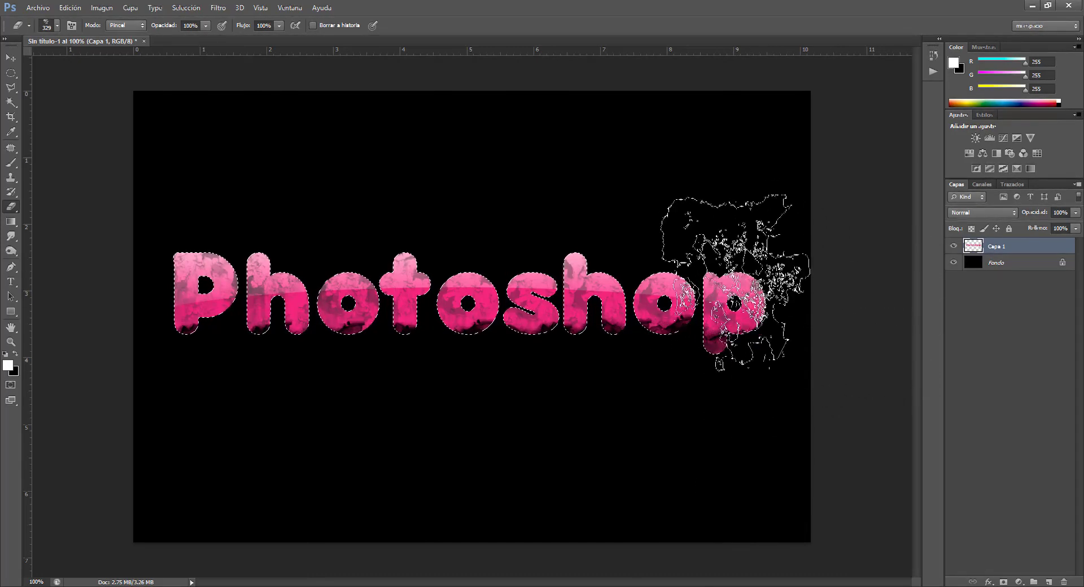
pyautogui.moveTo(771, 297)
pyautogui.mouseDown()
pyautogui.moveTo(755, 339)
pyautogui.moveTo(561, 271)
pyautogui.mouseUp()
pyautogui.moveTo(449, 353)
pyautogui.mouseDown()
pyautogui.moveTo(419, 302)
pyautogui.moveTo(422, 411)
pyautogui.moveTo(303, 386)
pyautogui.moveTo(194, 303)
pyautogui.mouseUp()
pyautogui.moveTo(363, 452)
pyautogui.mouseDown()
pyautogui.moveTo(367, 291)
pyautogui.moveTo(370, 449)
pyautogui.mouseUp()
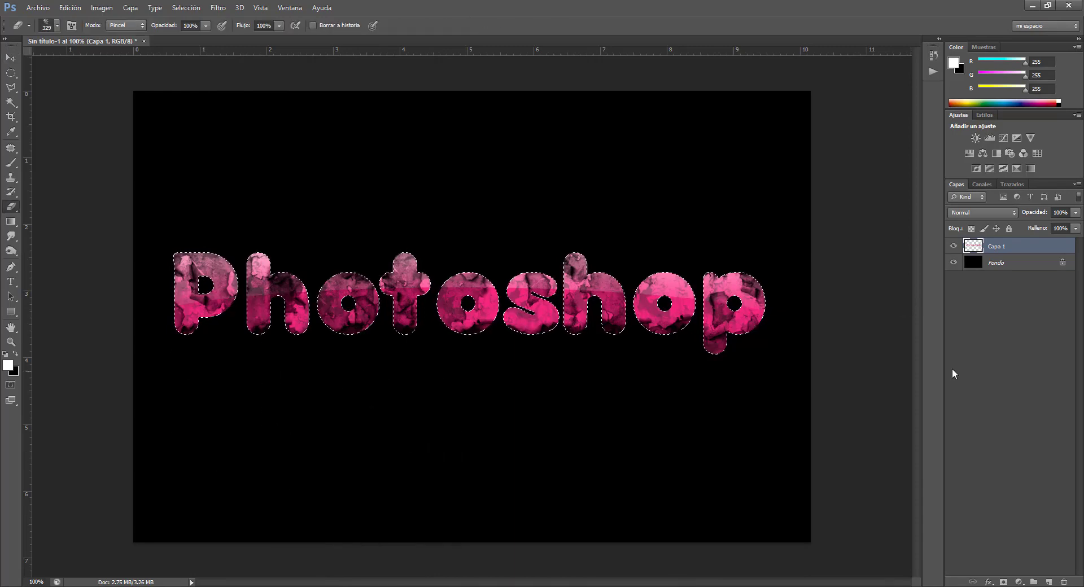
pyautogui.hotkey('ctrl', 'd')
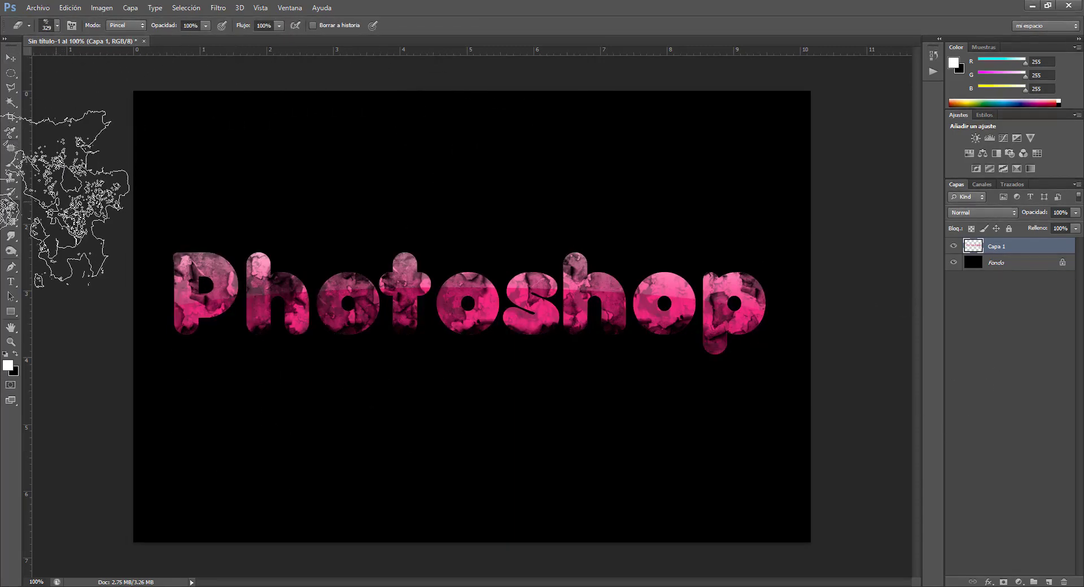
# Step: Set up the Smudge tool with the textured 911 brush tip at a size of 162 px
pyautogui.click(11, 236)
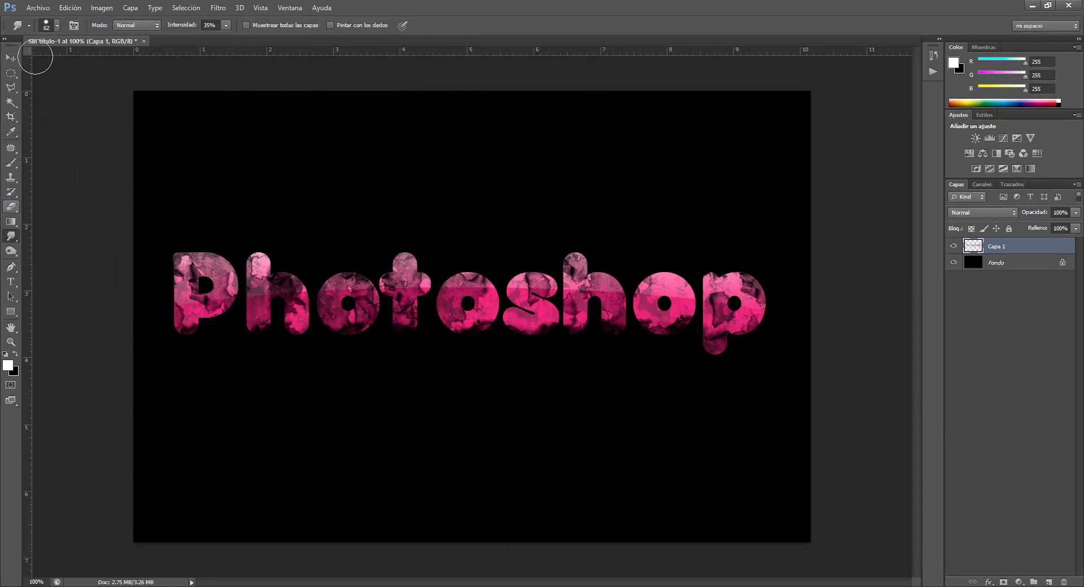
pyautogui.click(57, 25)
pyautogui.moveTo(126, 119); pyautogui.dragTo(132, 150)
pyautogui.click(78, 148)
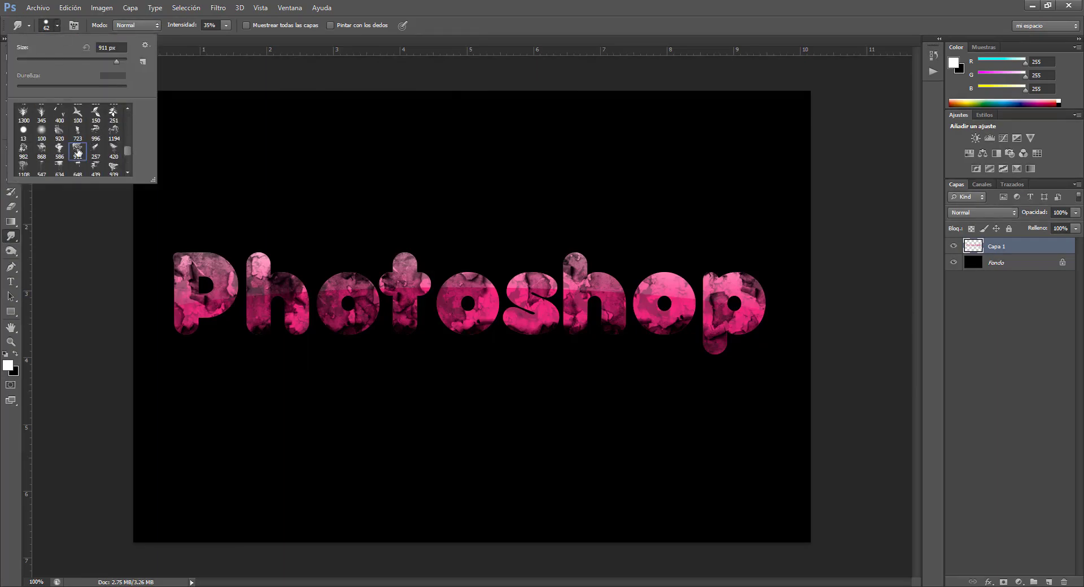
pyautogui.moveTo(94, 59); pyautogui.dragTo(62, 63)
pyautogui.click(89, 59)
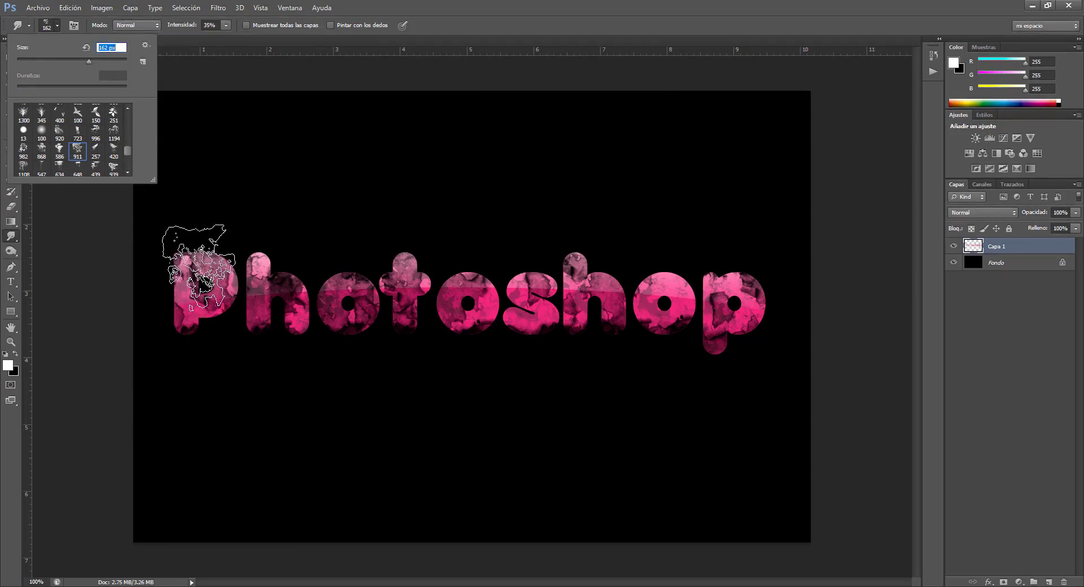
# Step: Smudge the tops of all the letters upward from the first P to the last p at 35% strength, forming flame-like wisps
pyautogui.moveTo(194, 262); pyautogui.dragTo(200, 212)
pyautogui.moveTo(265, 278); pyautogui.dragTo(276, 141)
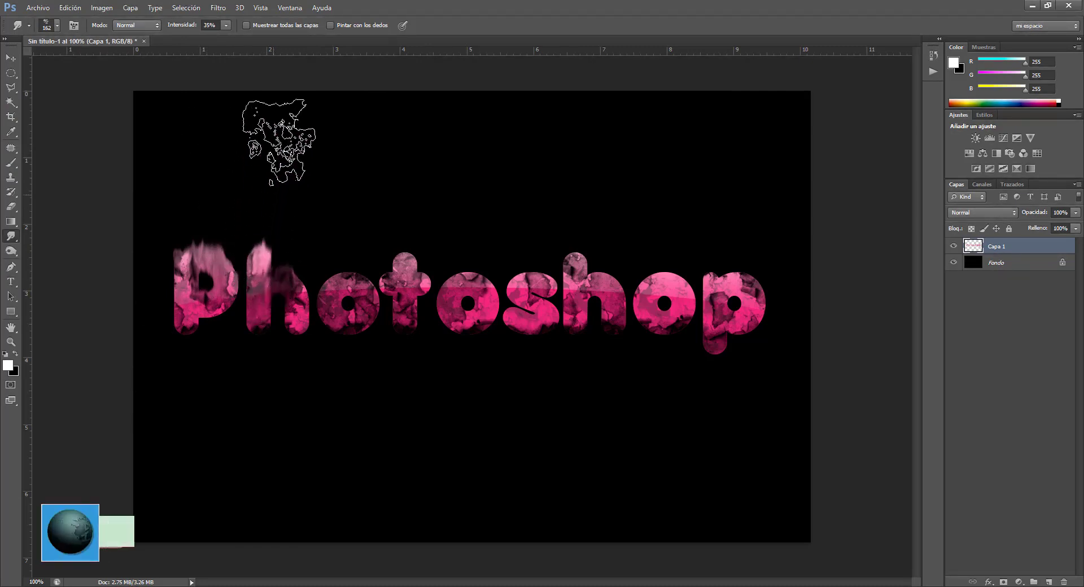
pyautogui.moveTo(341, 262); pyautogui.dragTo(350, 135)
pyautogui.moveTo(402, 266); pyautogui.dragTo(416, 150)
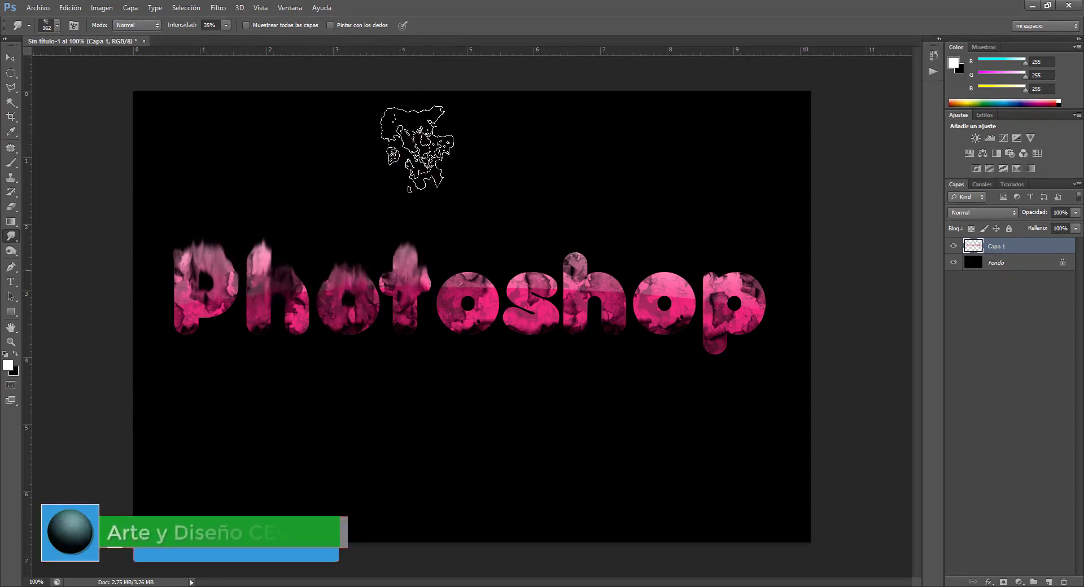
pyautogui.moveTo(467, 254); pyautogui.dragTo(460, 206)
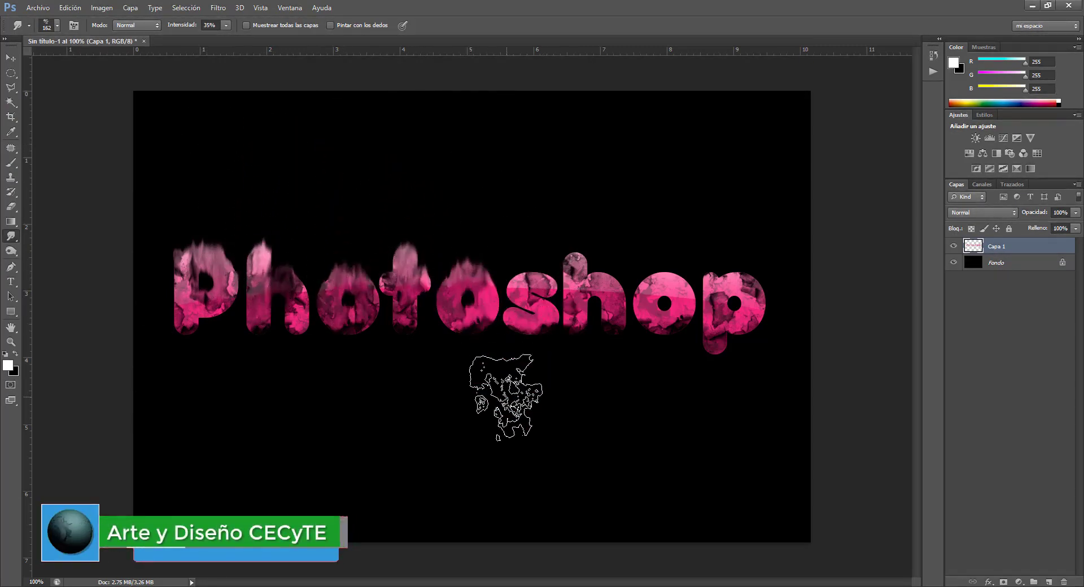
pyautogui.moveTo(542, 322)
pyautogui.mouseDown()
pyautogui.moveTo(529, 285)
pyautogui.moveTo(557, 230)
pyautogui.mouseUp()
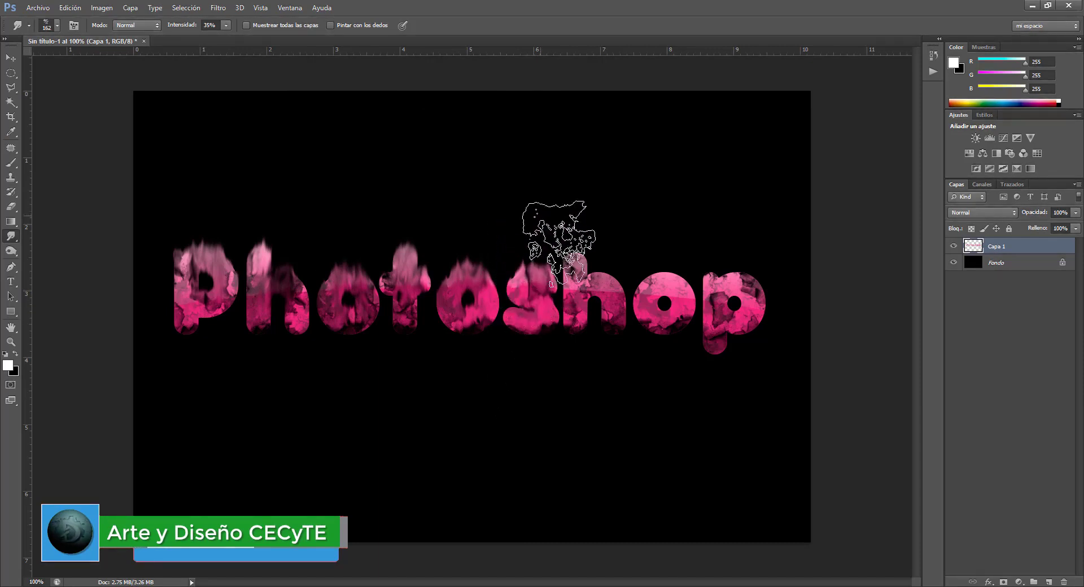
pyautogui.moveTo(585, 277); pyautogui.dragTo(597, 181)
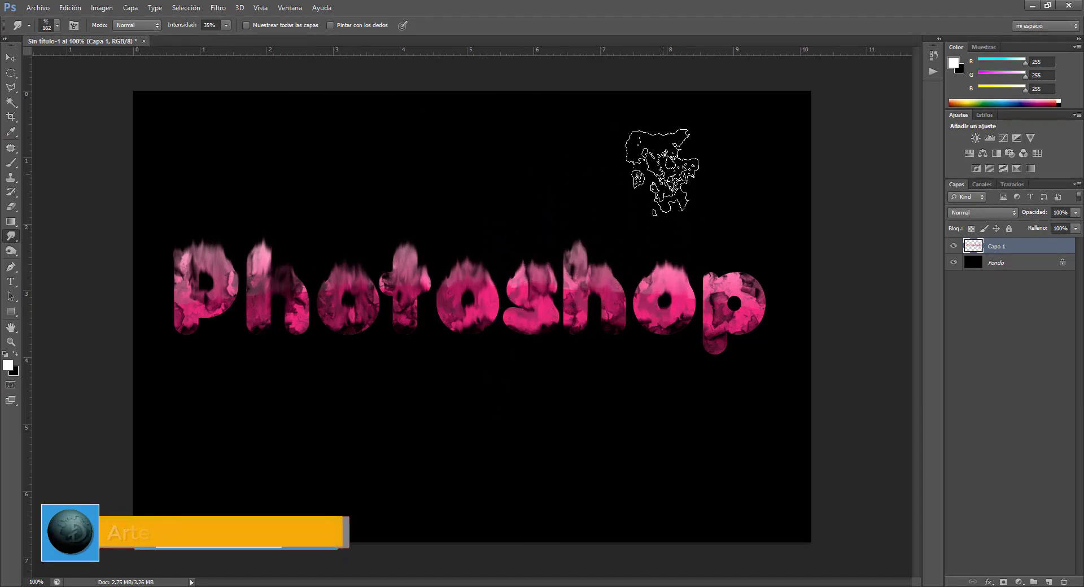
pyautogui.moveTo(732, 299); pyautogui.dragTo(726, 175)
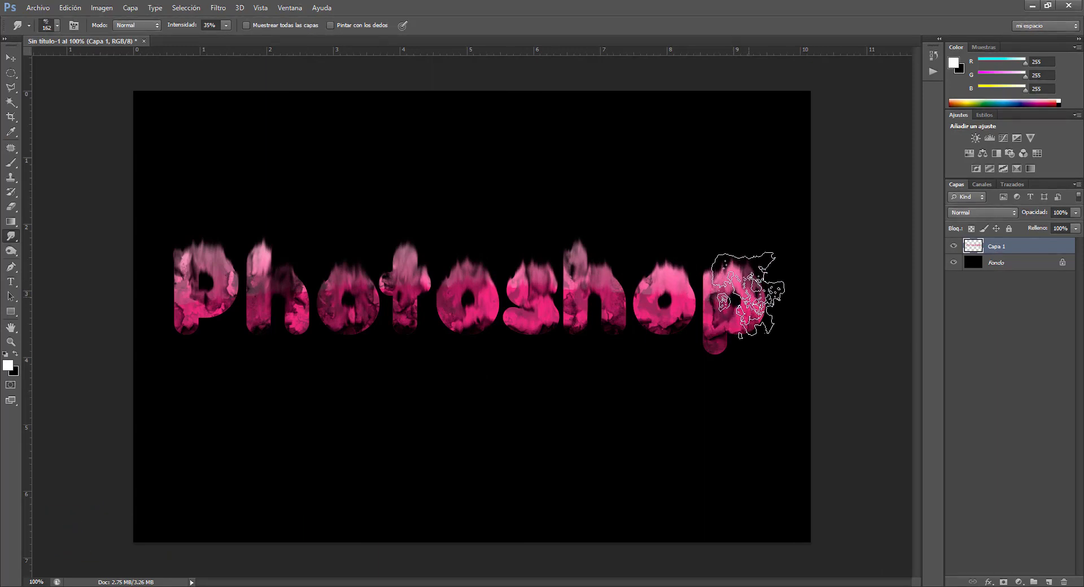
pyautogui.moveTo(755, 290); pyautogui.dragTo(751, 175)
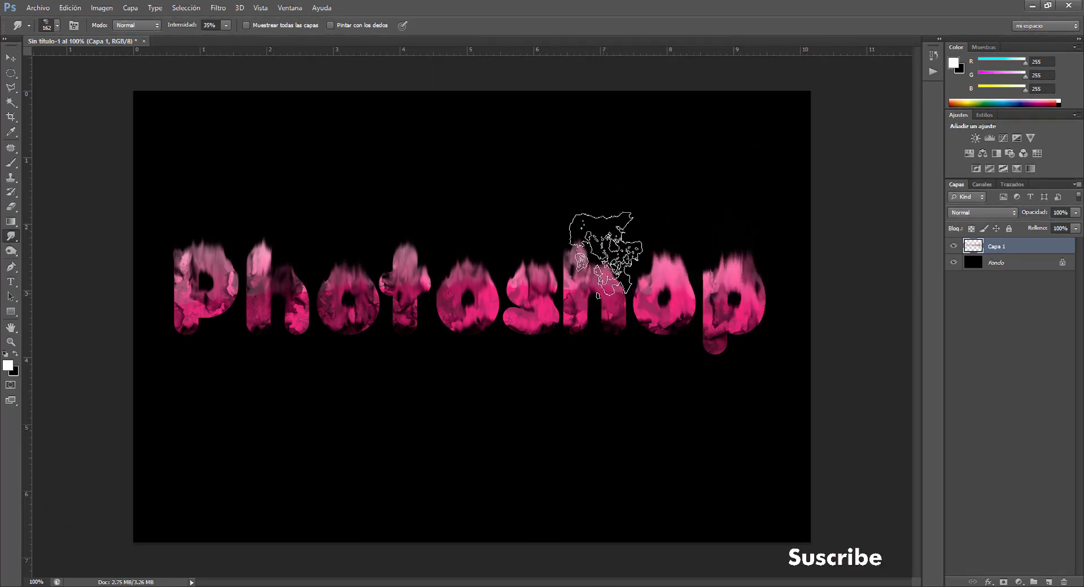
# Step: Smudge the letter tops upward a second time, working from the second h back to the first letters to lengthen the wisps
pyautogui.moveTo(593, 241); pyautogui.dragTo(590, 195)
pyautogui.moveTo(557, 282); pyautogui.dragTo(510, 208)
pyautogui.moveTo(484, 310)
pyautogui.mouseDown()
pyautogui.moveTo(465, 246)
pyautogui.moveTo(445, 223)
pyautogui.mouseUp()
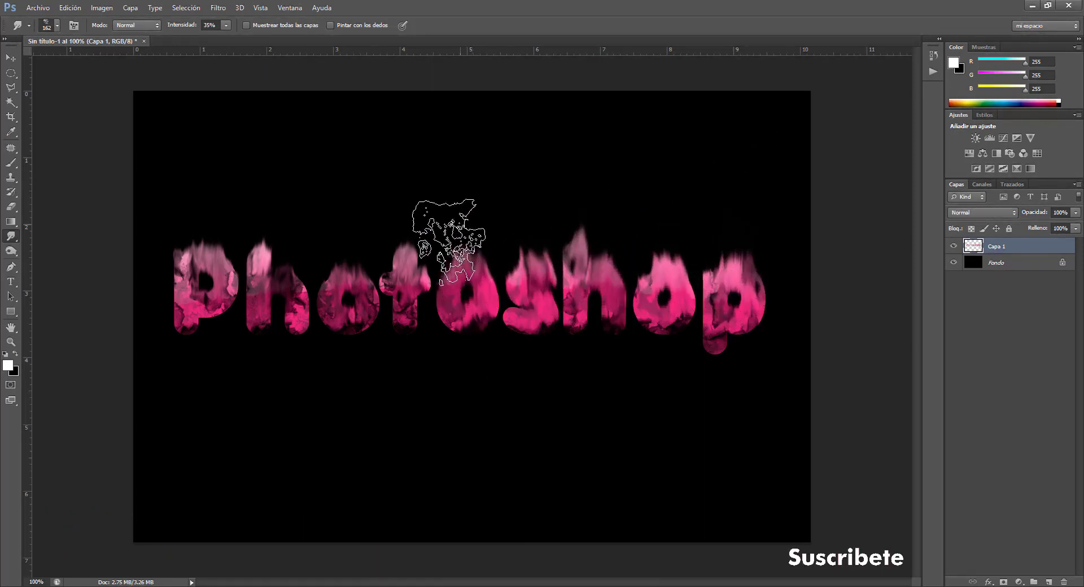
pyautogui.moveTo(410, 274); pyautogui.dragTo(401, 202)
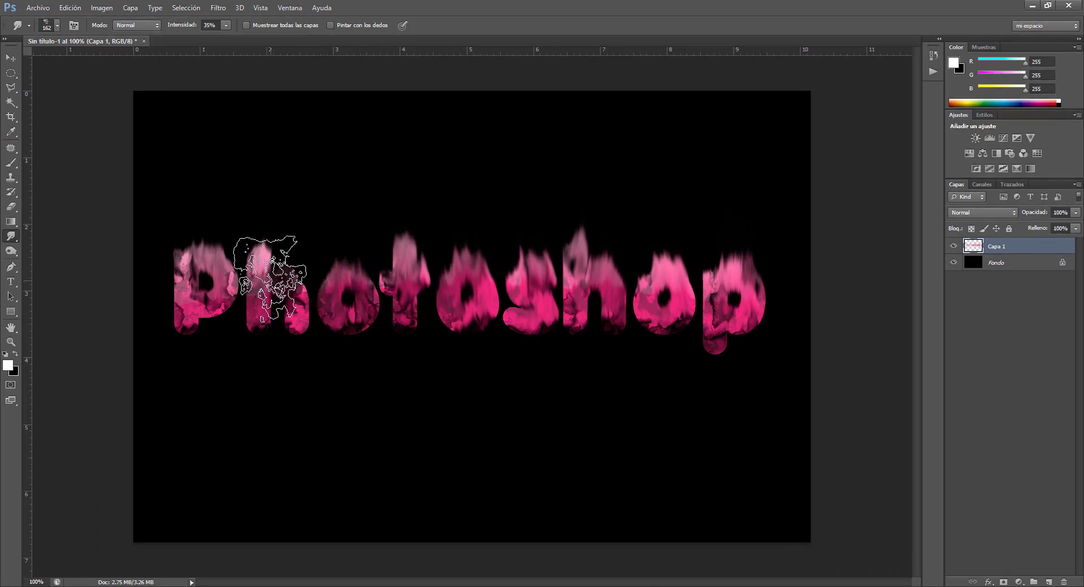
pyautogui.moveTo(270, 277); pyautogui.dragTo(270, 223)
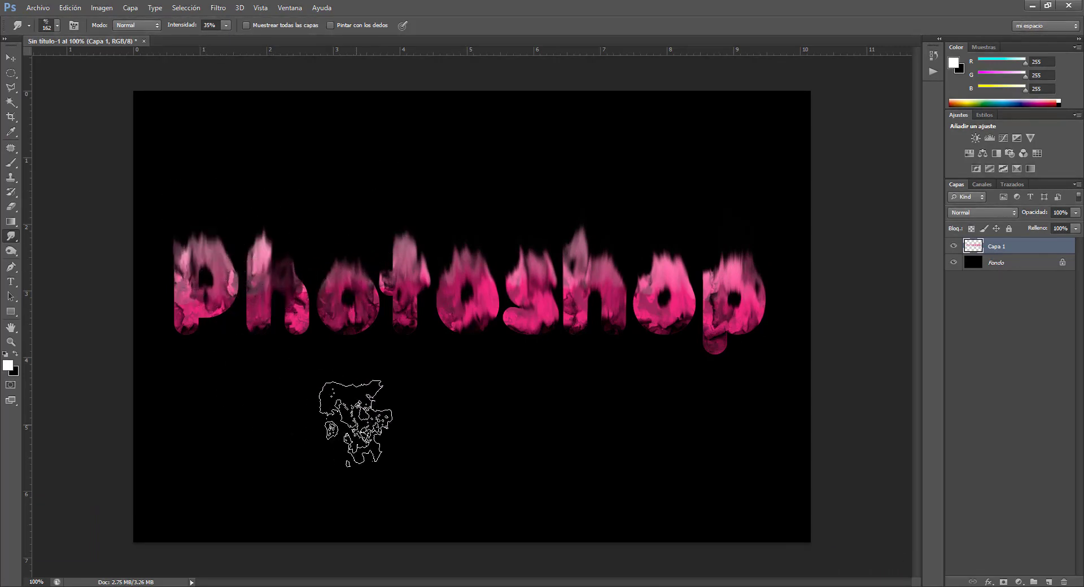